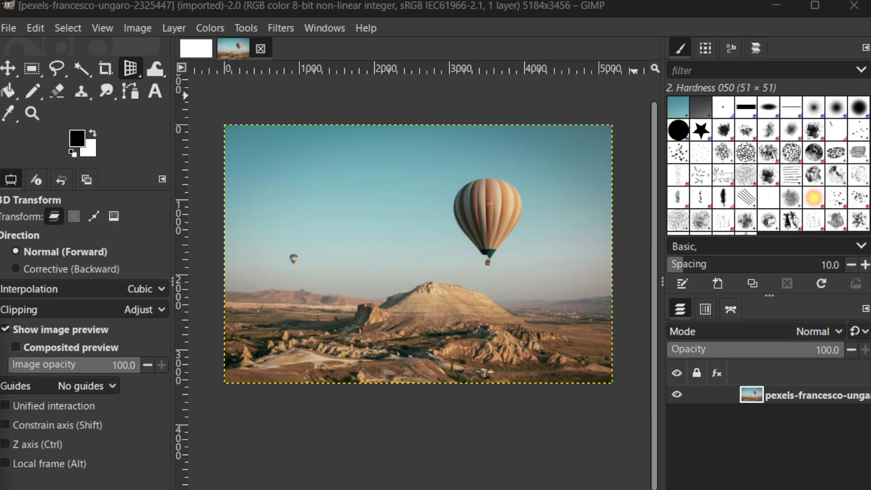
left_click(9, 34)
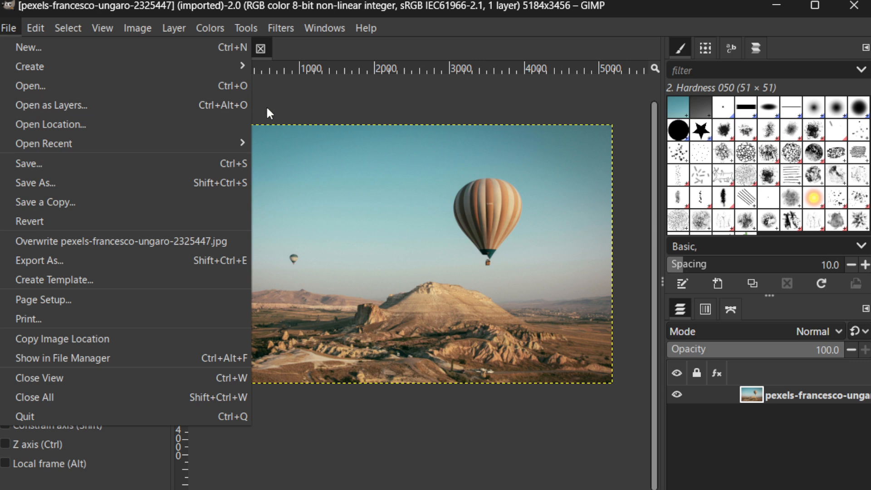
left_click(301, 107)
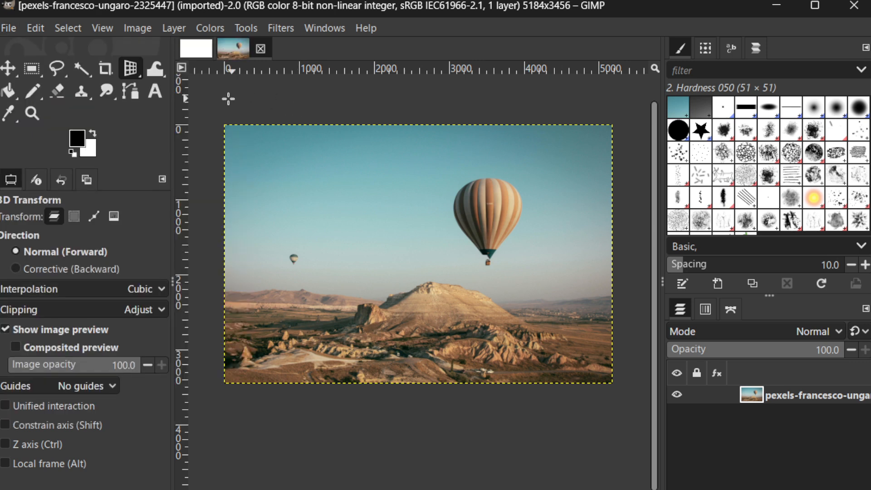
Step: Trace a closed Free Select outline around the large striped balloon, including its basket, and confirm the selection
left_click(55, 69)
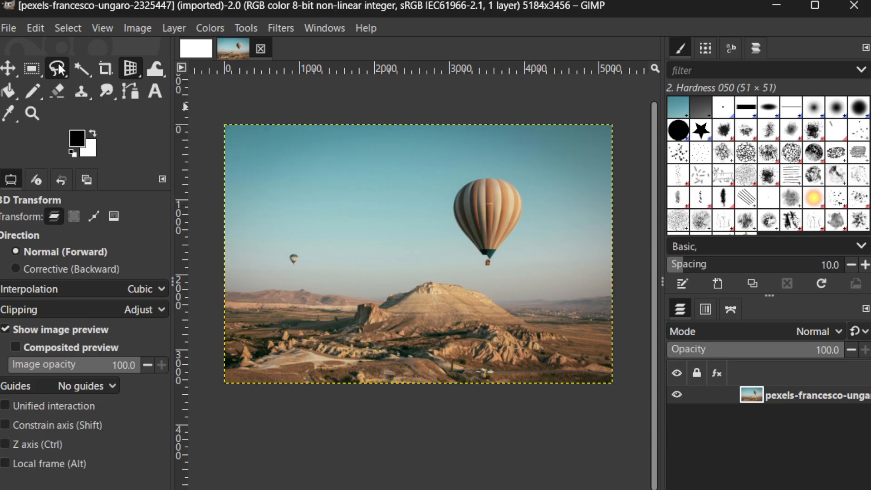
left_click(59, 66)
scroll(455, 181, "up", 2)
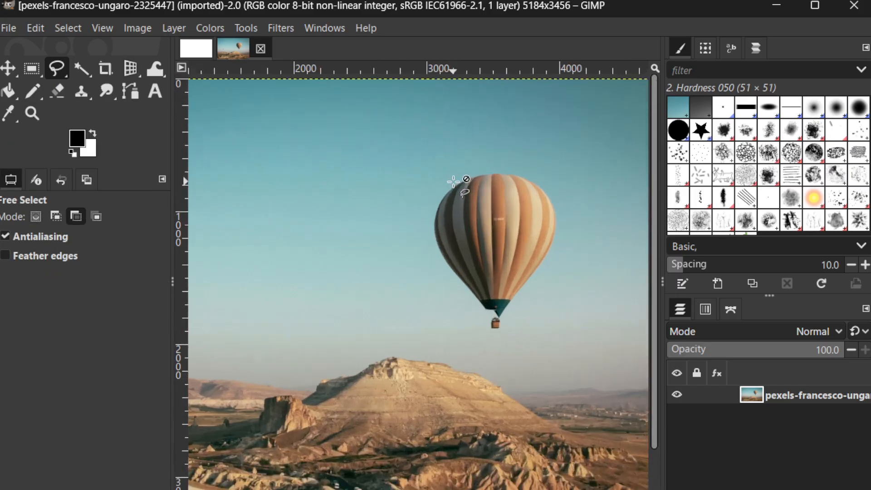
scroll(497, 182, "up", 2)
scroll(497, 182, "right", 3)
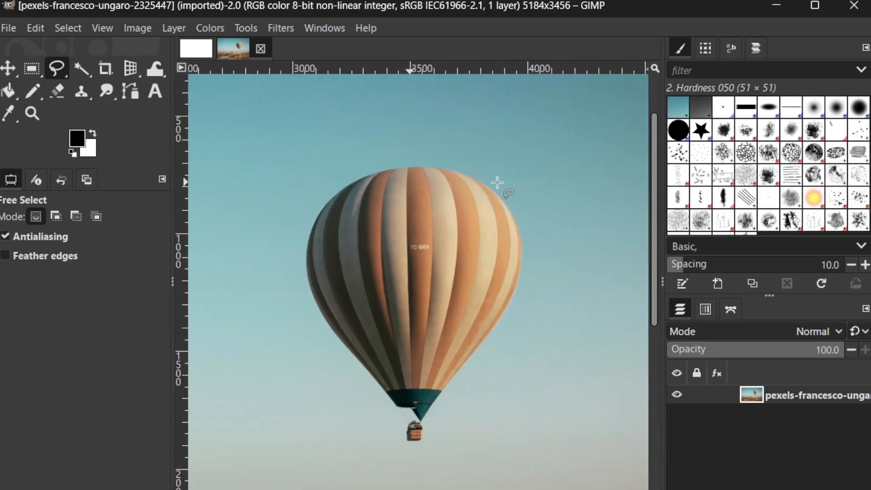
scroll(490, 179, "down", 3)
left_click(233, 28)
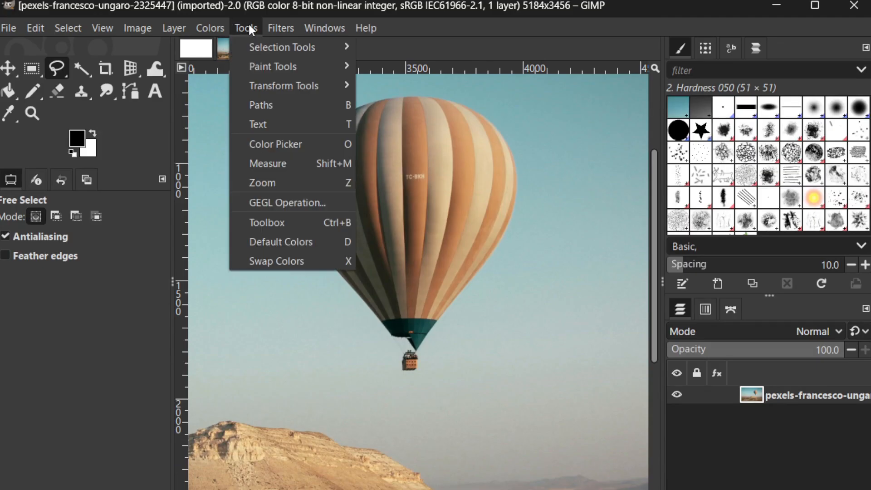
mouse_move(254, 52)
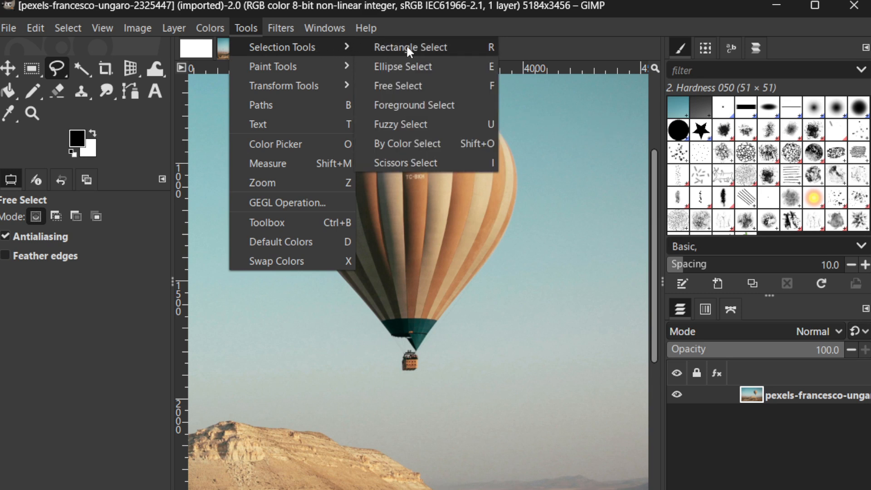
left_click(418, 87)
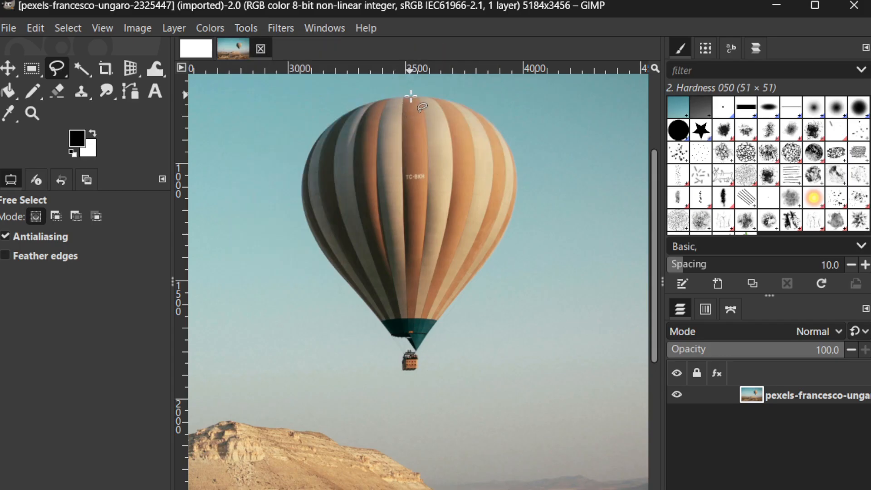
mouse_move(410, 96)
left_mouse_down()
mouse_move(329, 123)
mouse_move(305, 159)
mouse_move(298, 209)
mouse_move(310, 239)
mouse_move(408, 369)
mouse_move(426, 356)
mouse_move(437, 320)
mouse_move(505, 238)
mouse_move(518, 197)
mouse_move(513, 142)
mouse_move(494, 122)
mouse_move(464, 104)
mouse_move(410, 96)
left_mouse_up()
key("Return")
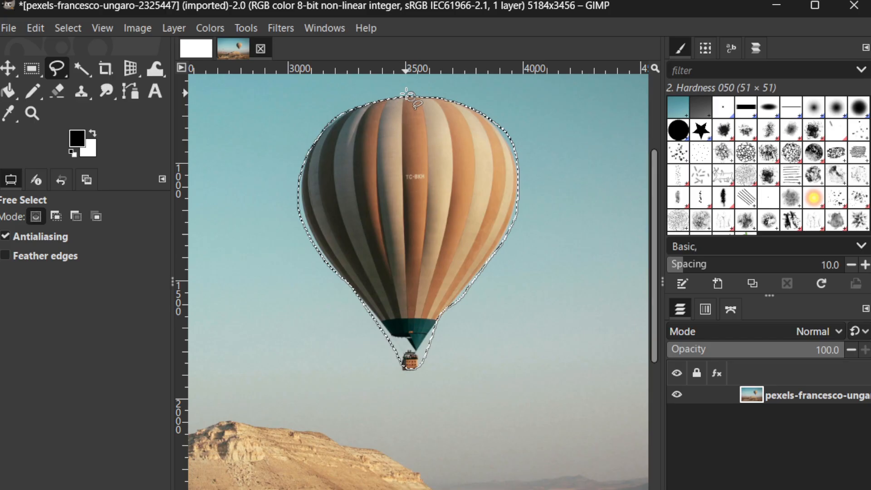
Step: Invert the balloon selection so that the surrounding sky and landscape are selected
scroll(436, 126, "down", 4)
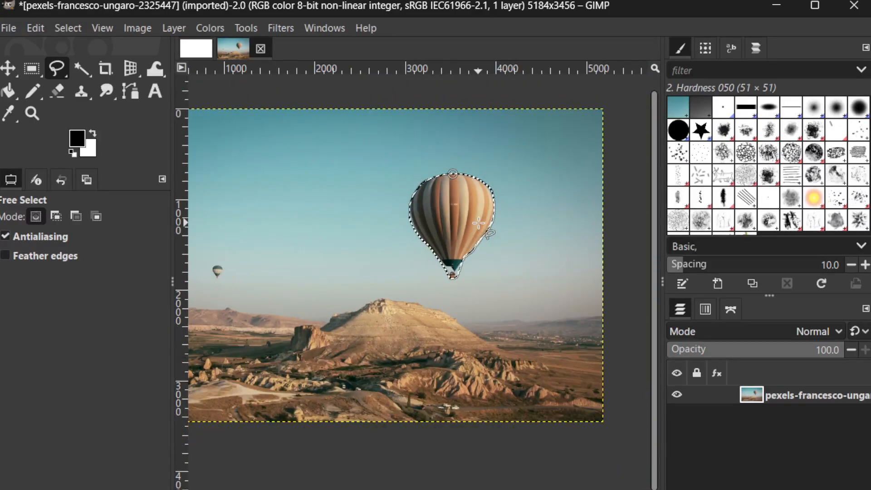
scroll(479, 223, "down", 2)
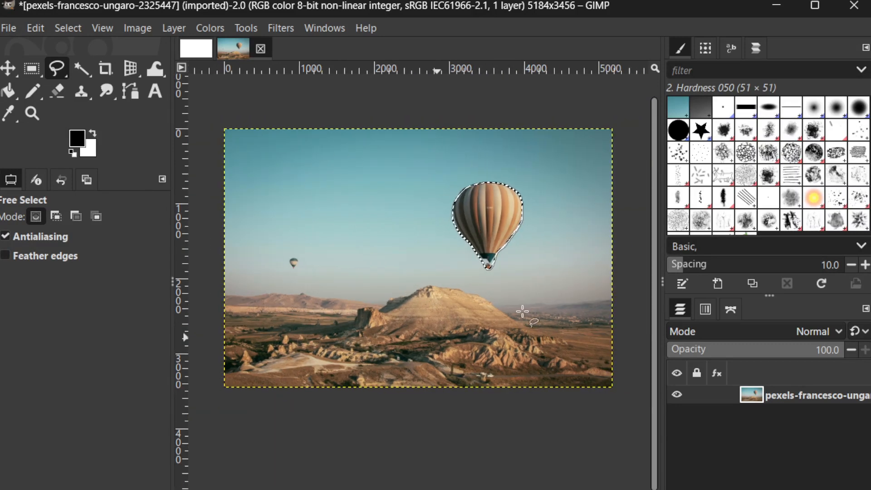
right_click(477, 214)
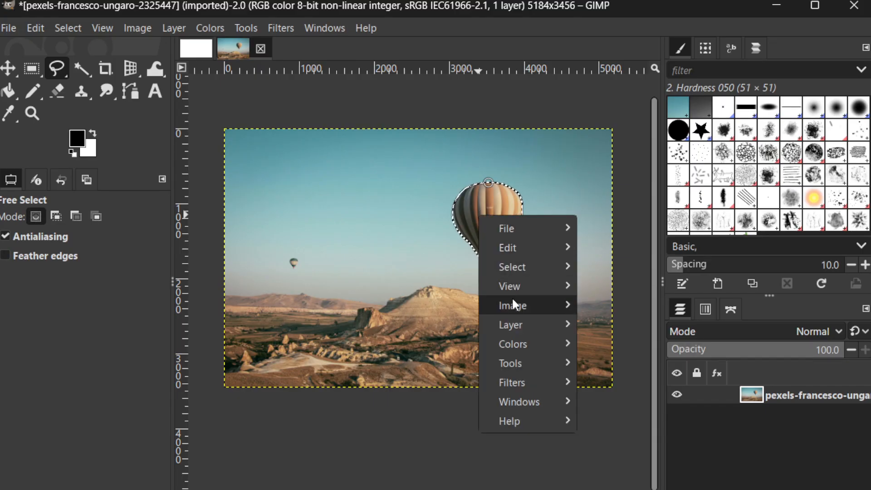
mouse_move(514, 300)
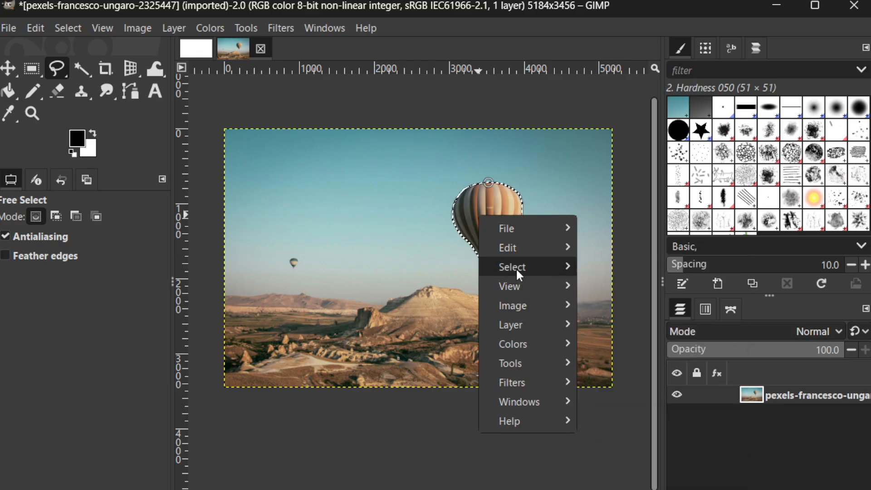
mouse_move(515, 266)
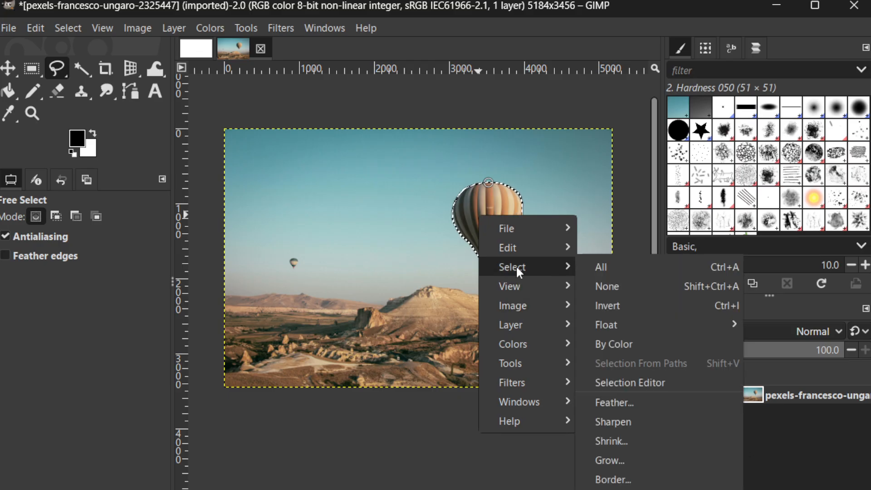
left_click(614, 302)
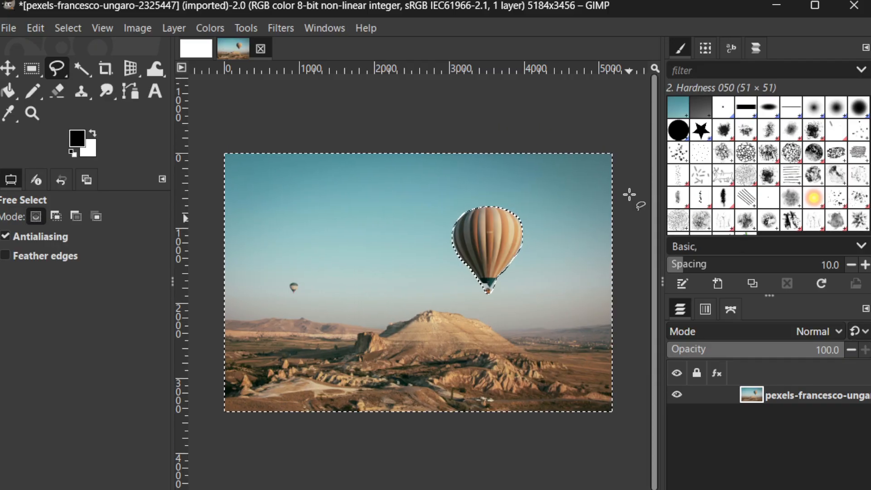
Step: Cut the selected sky and landscape out of the photo, leaving only the large balloon
scroll(516, 187, "up", 2)
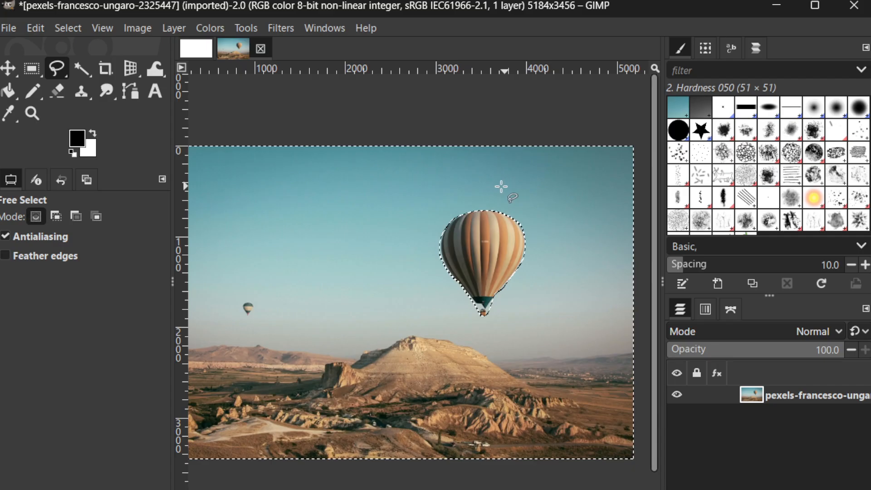
right_click(492, 184)
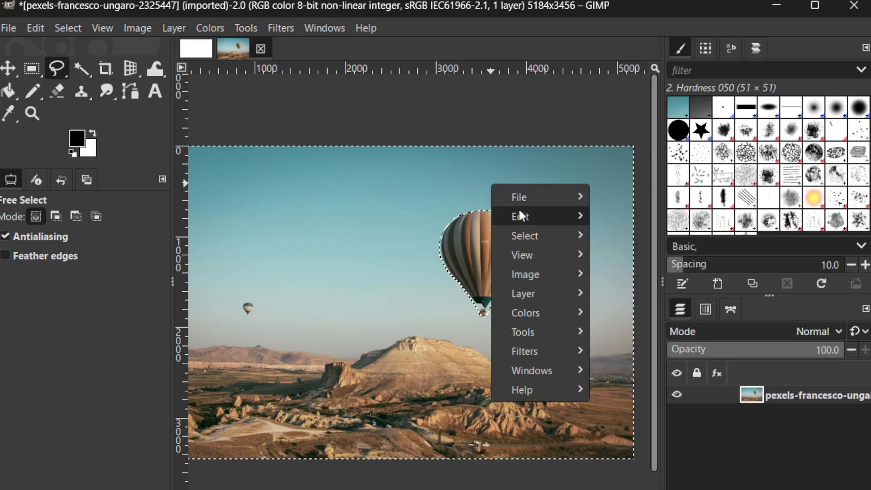
mouse_move(522, 214)
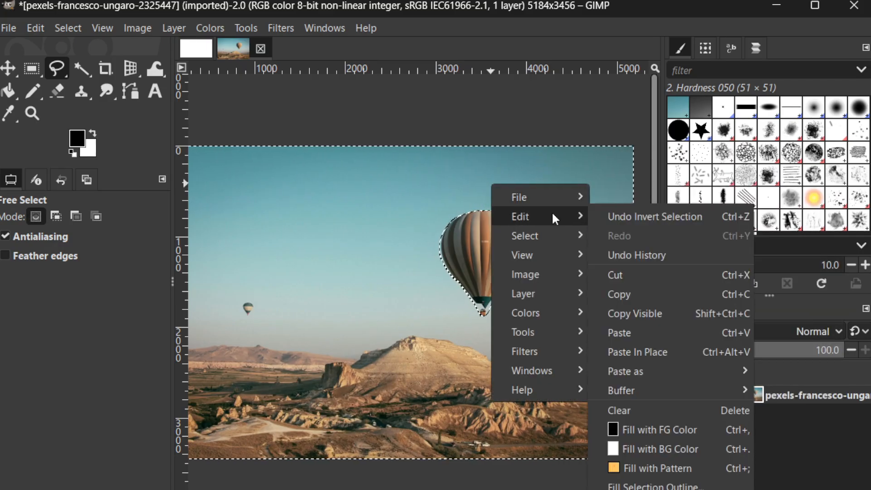
left_click(625, 274)
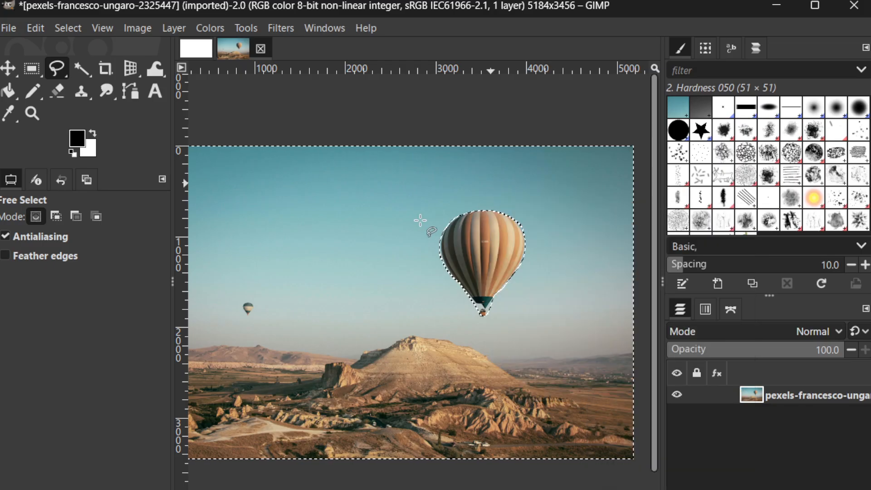
scroll(420, 220, "down", 2)
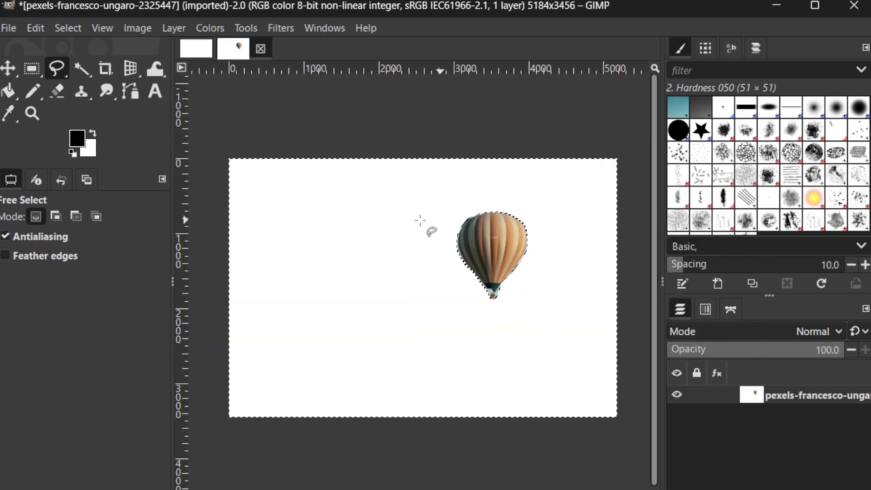
Step: Apply the Sharpen (Unsharp Mask) filter with a radius of 13.976, an amount of 0.500 and a threshold of 0.000
scroll(420, 220, "up", 1)
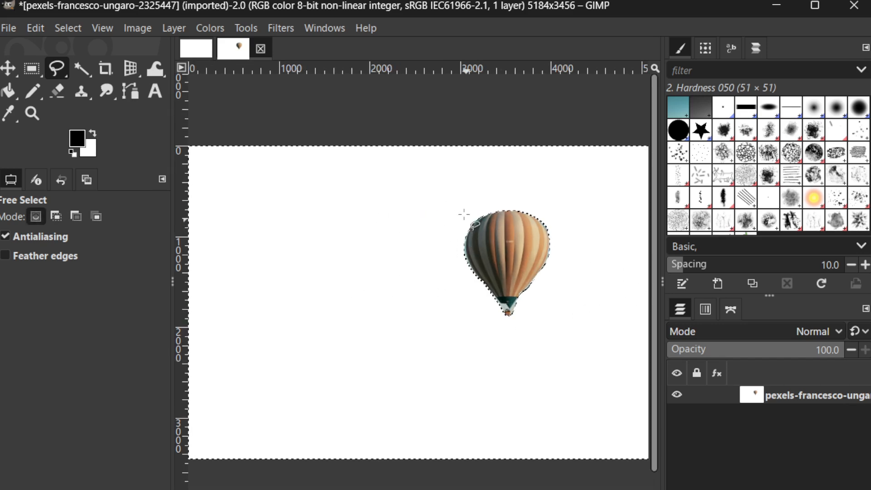
left_click(281, 29)
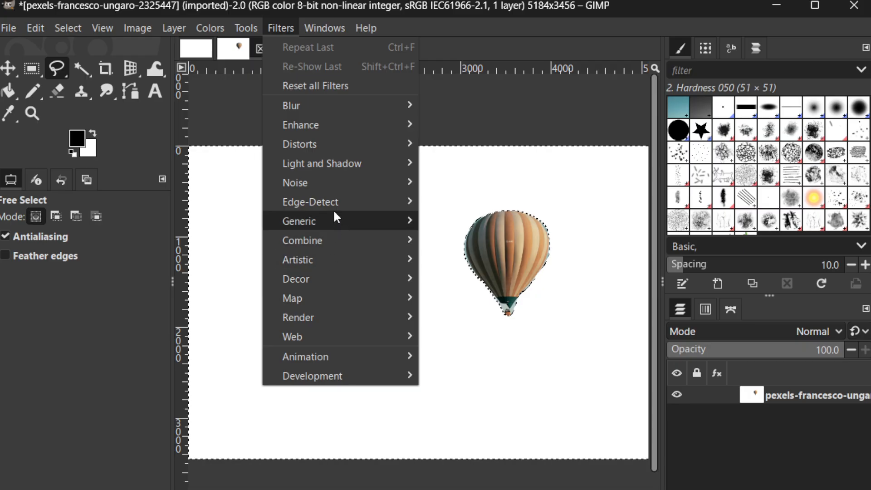
mouse_move(330, 127)
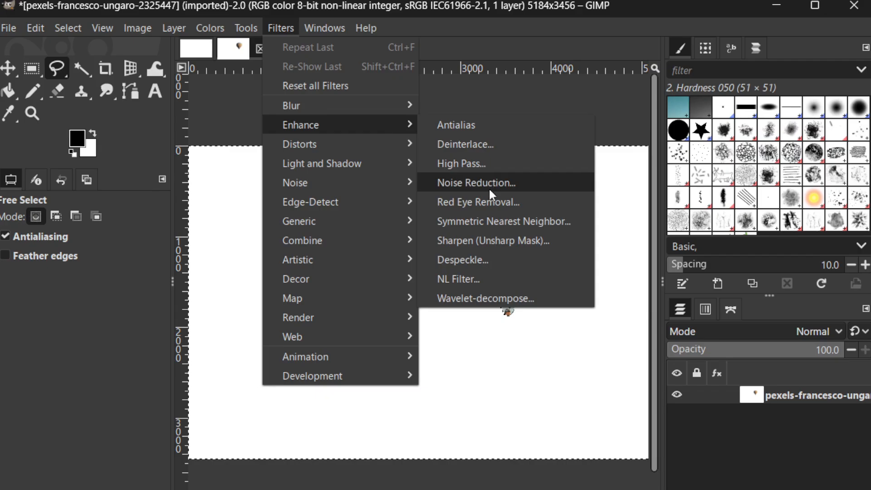
left_click(490, 237)
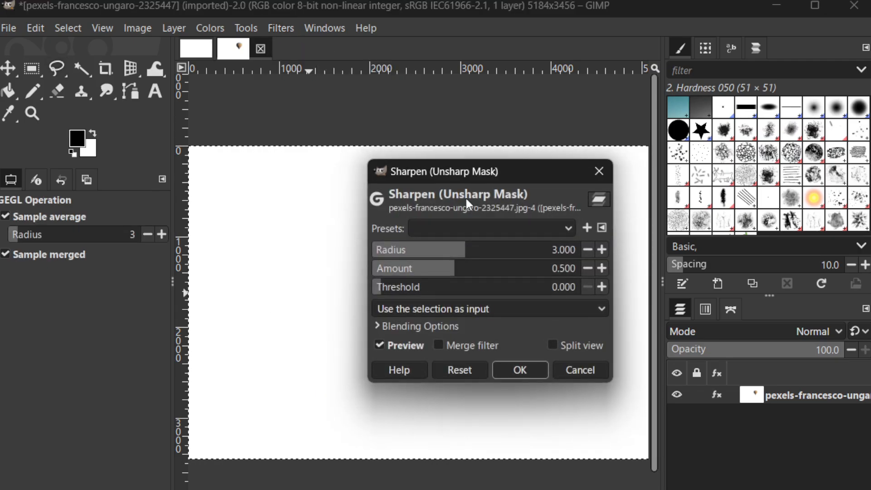
left_click_drag(496, 169, 233, 173)
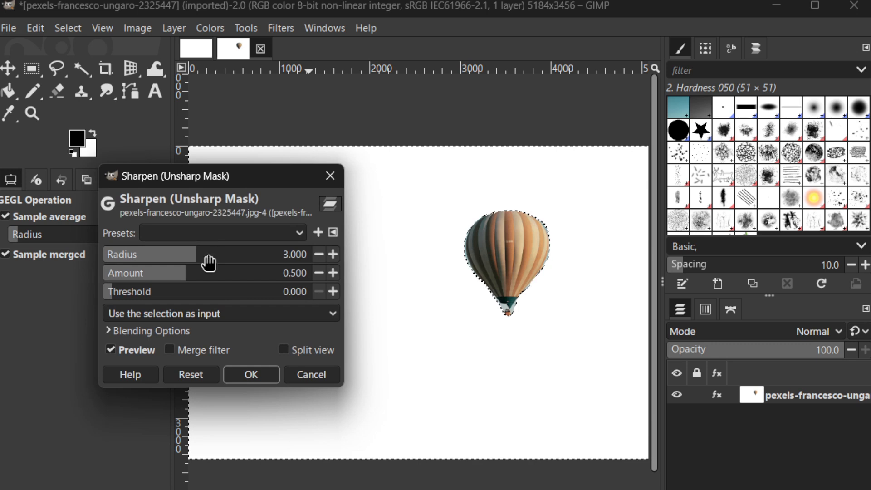
left_click_drag(209, 262, 249, 254)
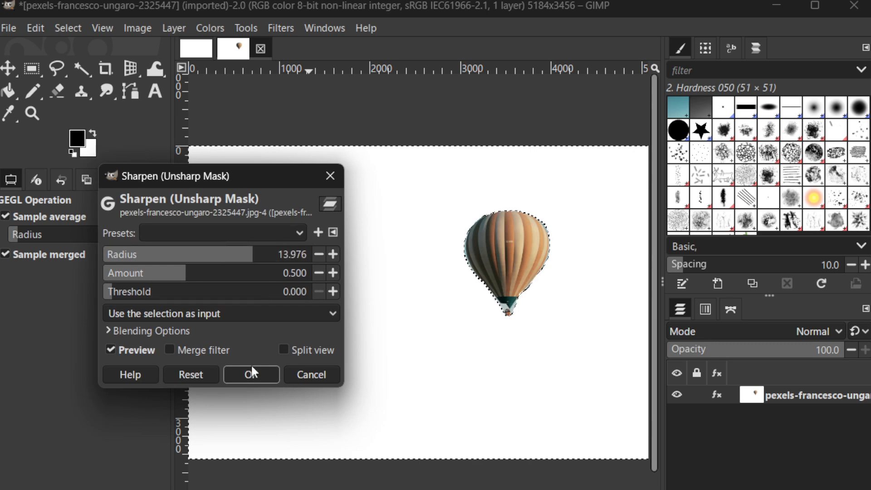
left_click(245, 377)
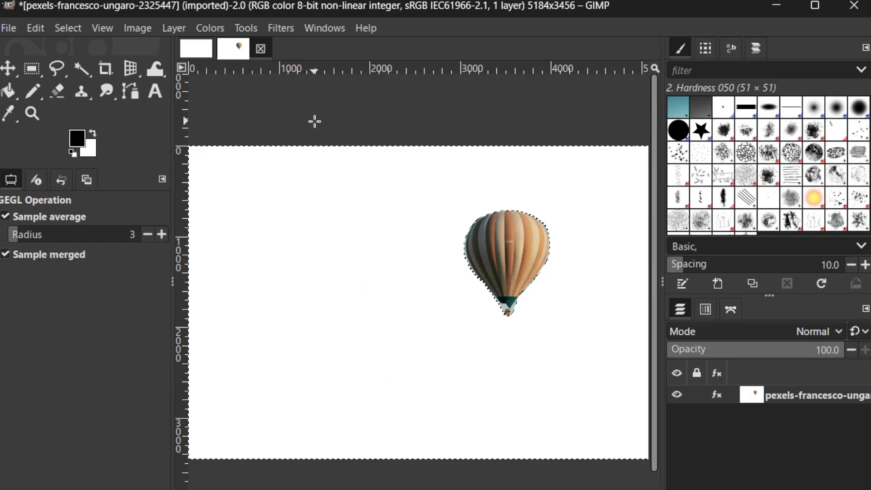
Step: Try to shift the balloon layer toward the image centre with the Move tool, and undo the move
scroll(315, 121, "down", 1)
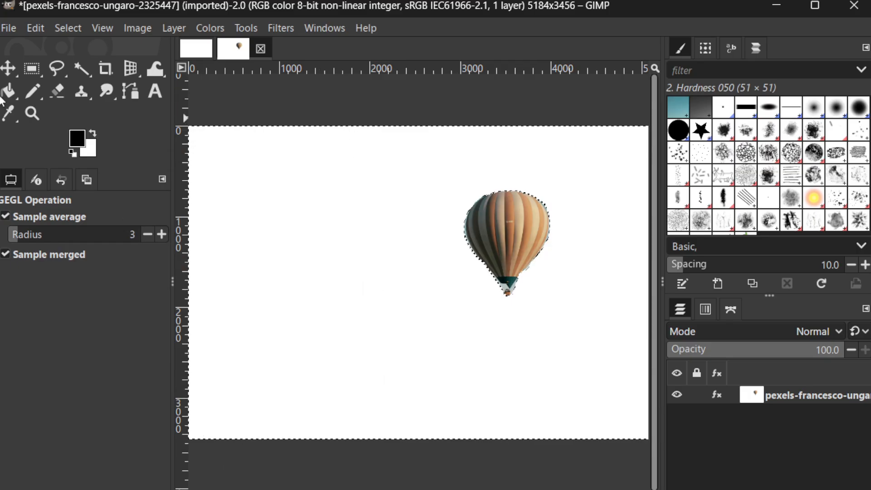
left_click(8, 68)
left_click_drag(506, 230, 447, 234)
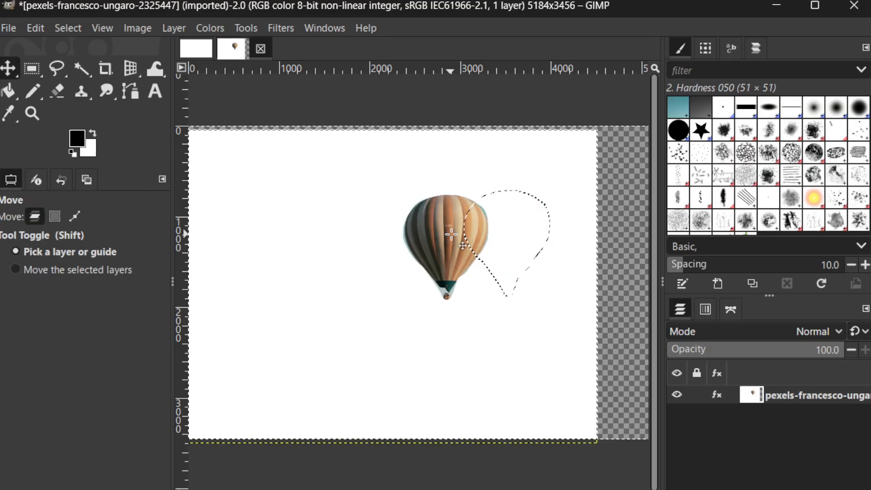
key("ctrl+z")
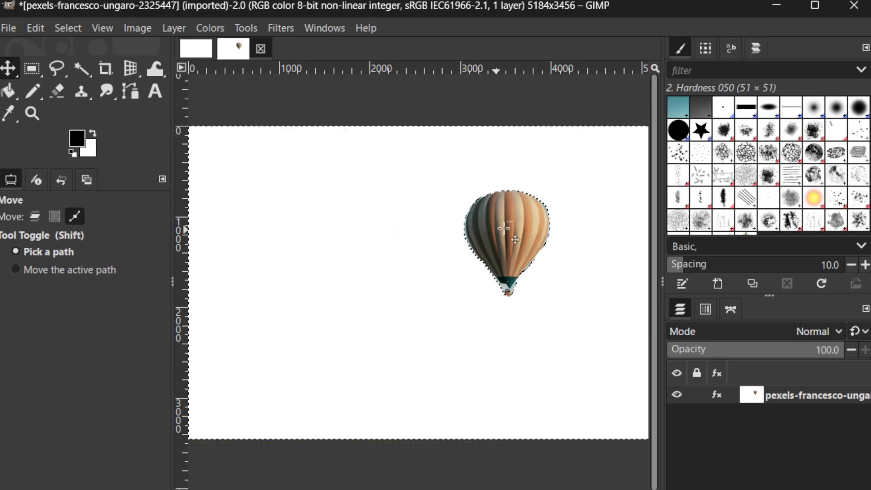